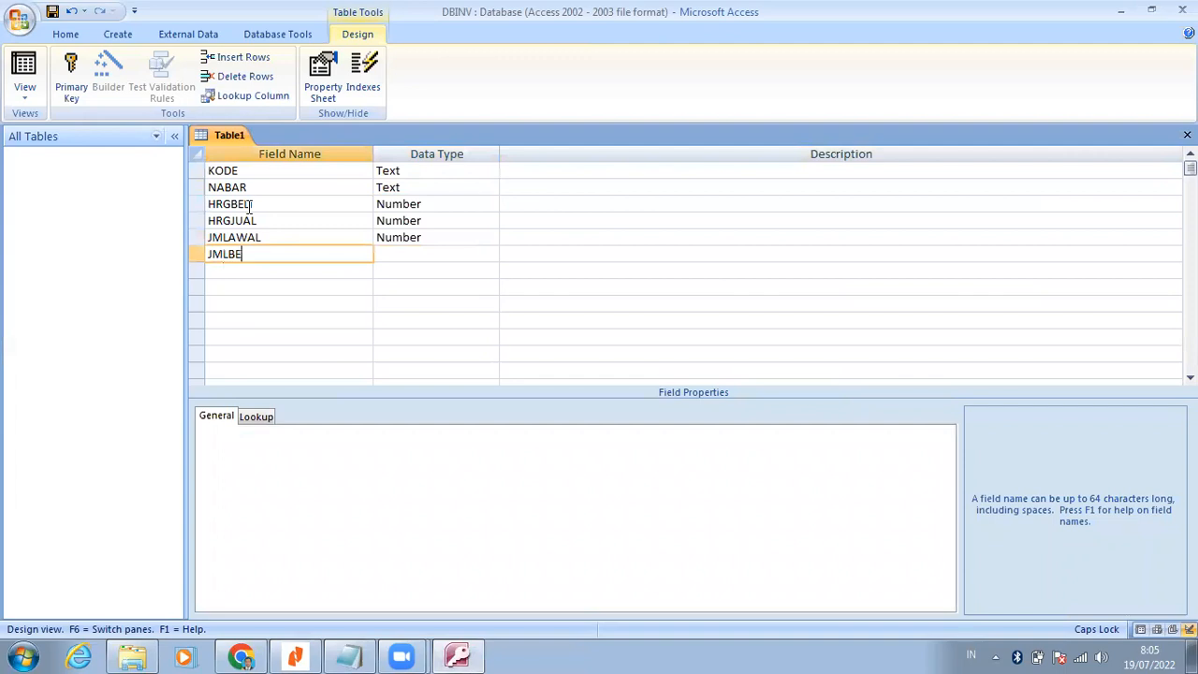
Step: Finish the JMLBELI field and add a JMLJUAL field below it, both with the Number data type
key(Tab)
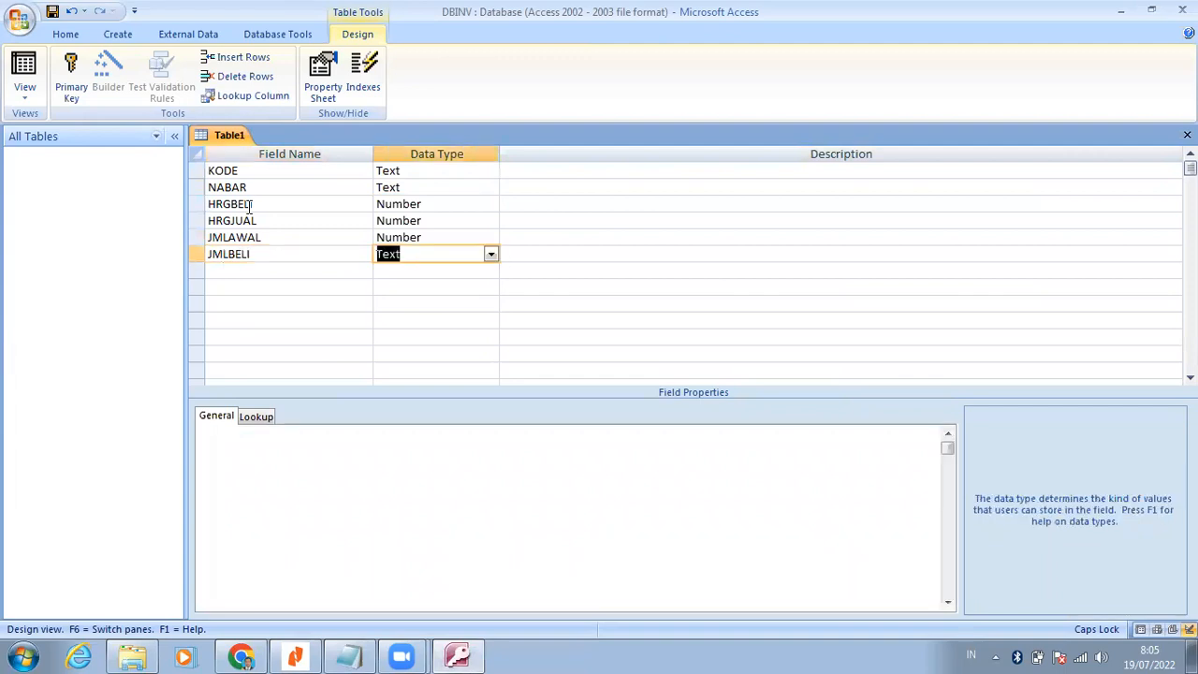
text(Number)
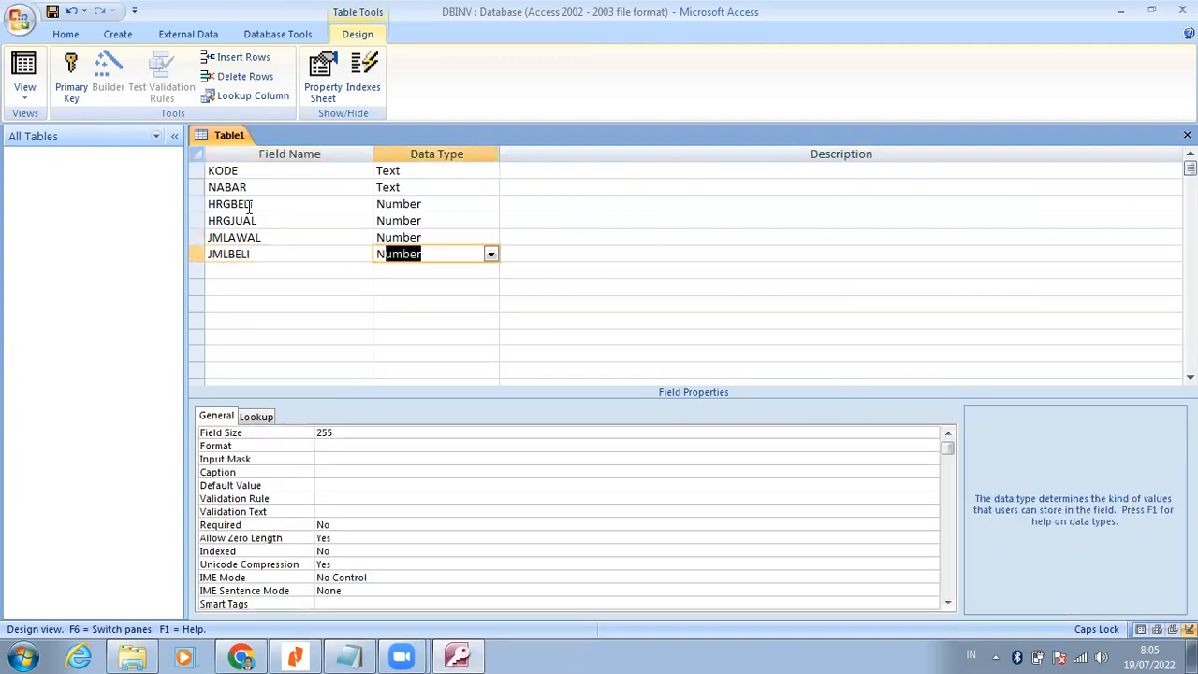
key(Tab)
key(Tab)
text(JMLJUAL)
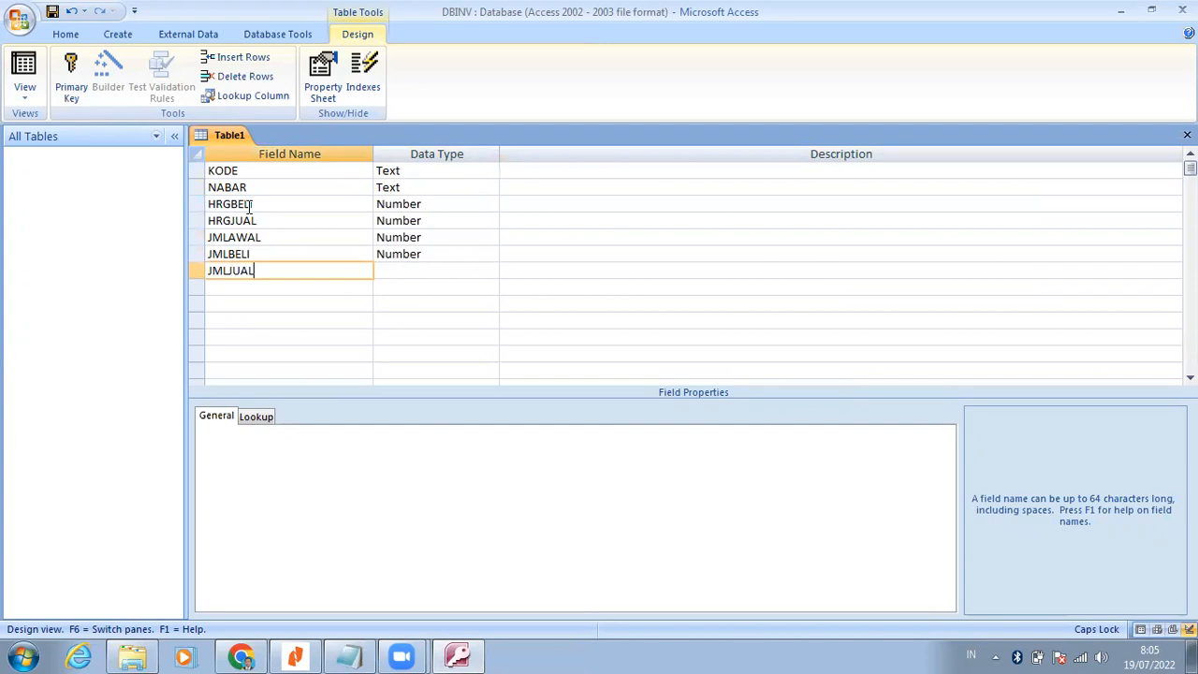
key(Tab)
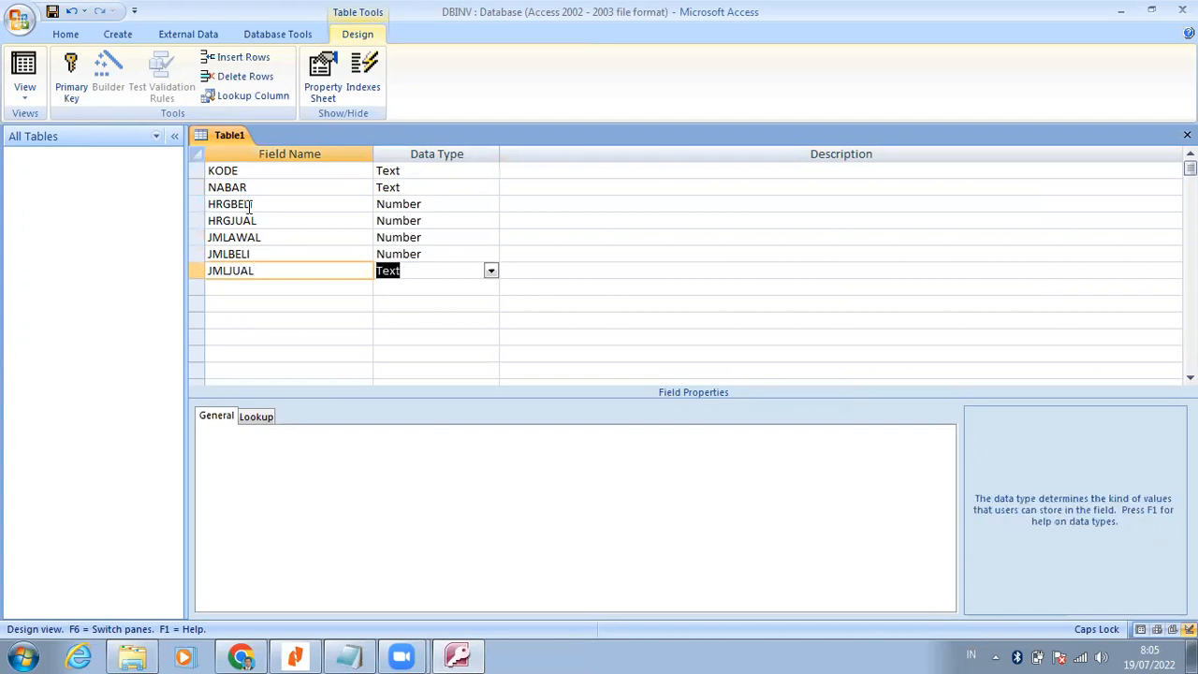
text(Number)
key(Tab)
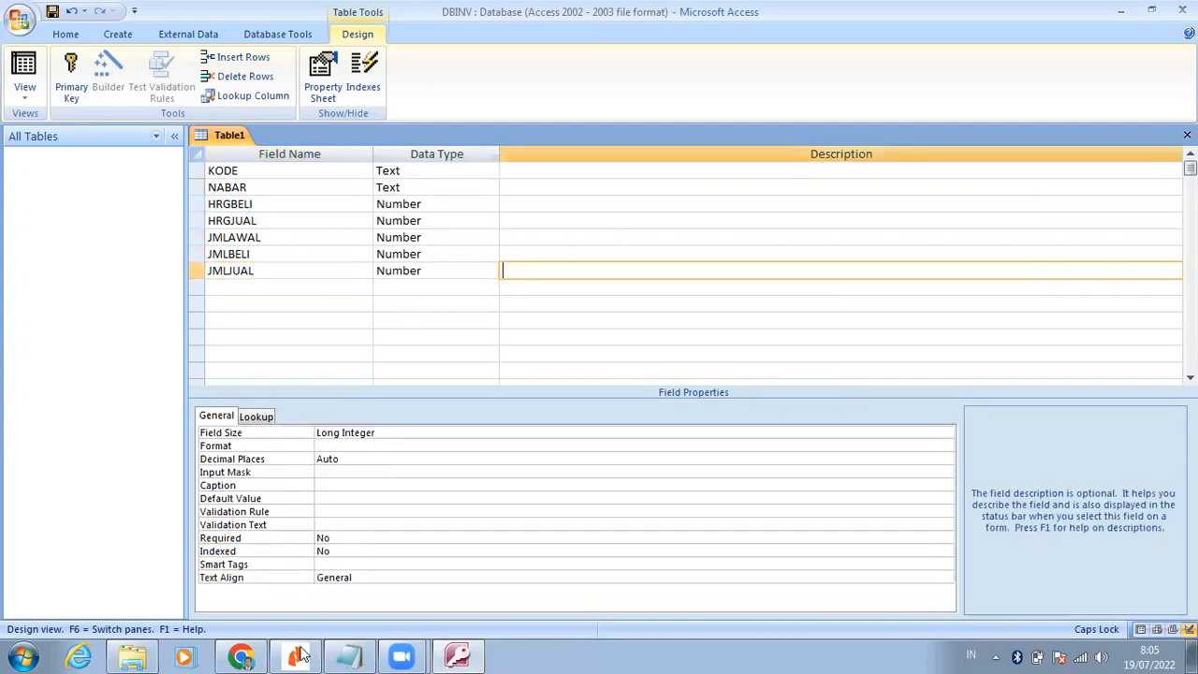
Step: Check the table structure in the Nitro Reader PDF, return to Access and make the KODE field the primary key
click(300, 655)
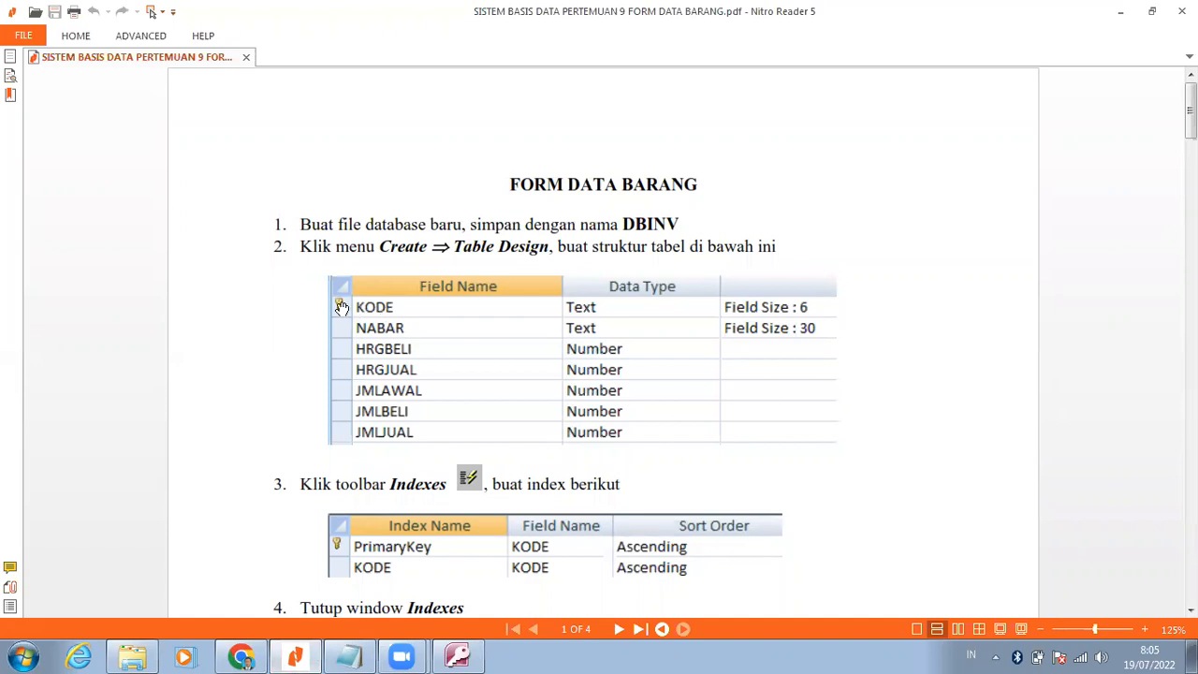
click(461, 656)
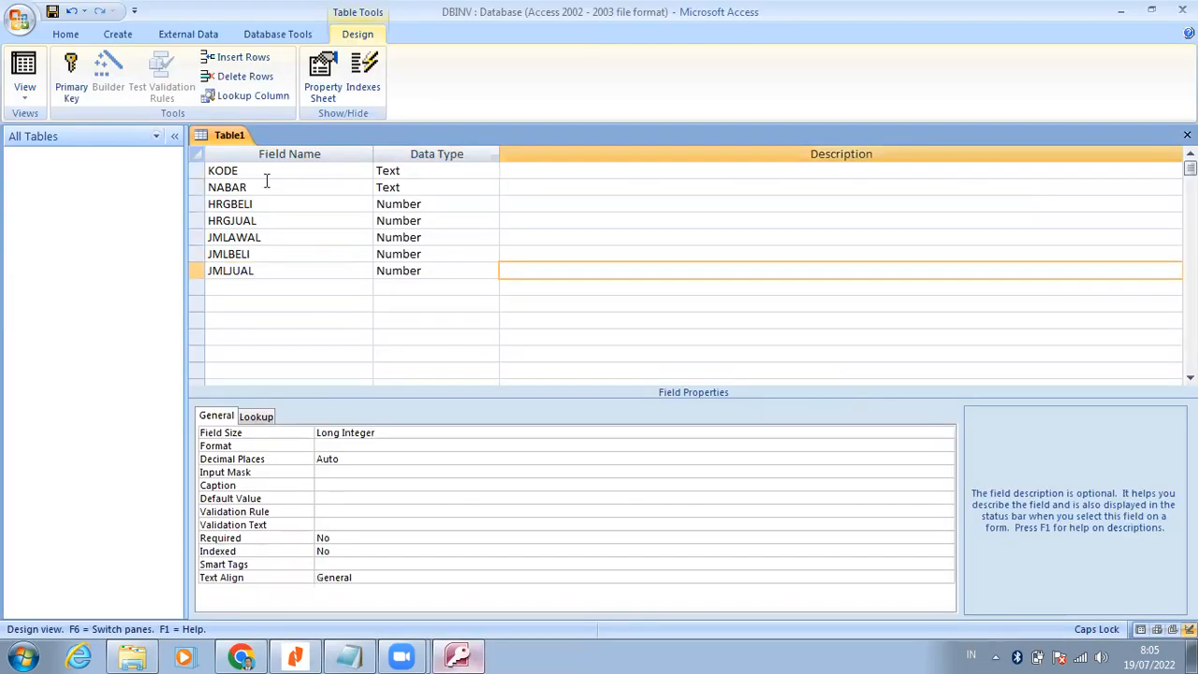
click(259, 170)
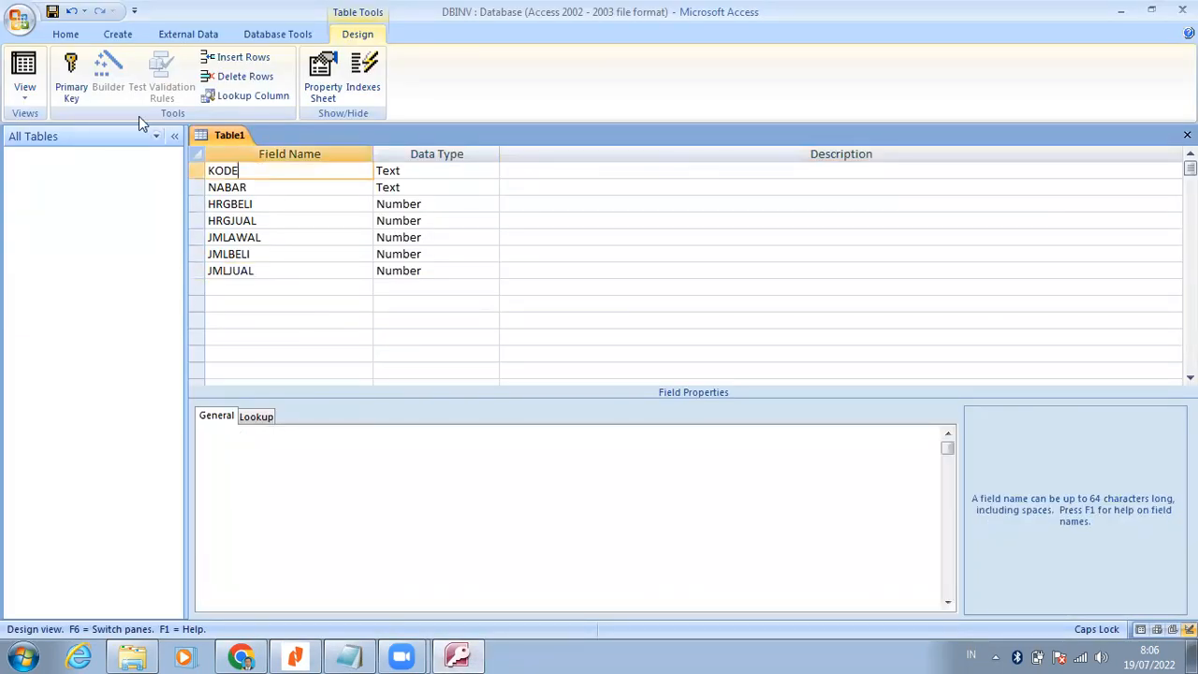
click(73, 82)
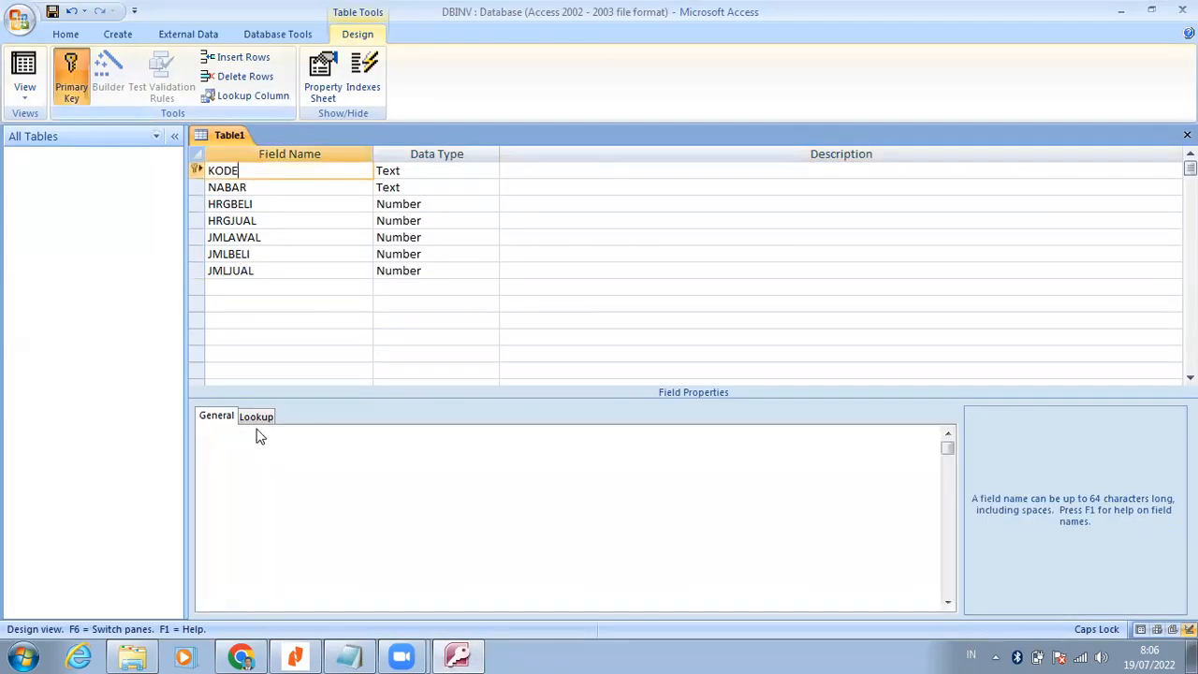
Step: Consult the index instructions in the Nitro Reader PDF, then add an index named KODE on the KODE field in Access
click(300, 655)
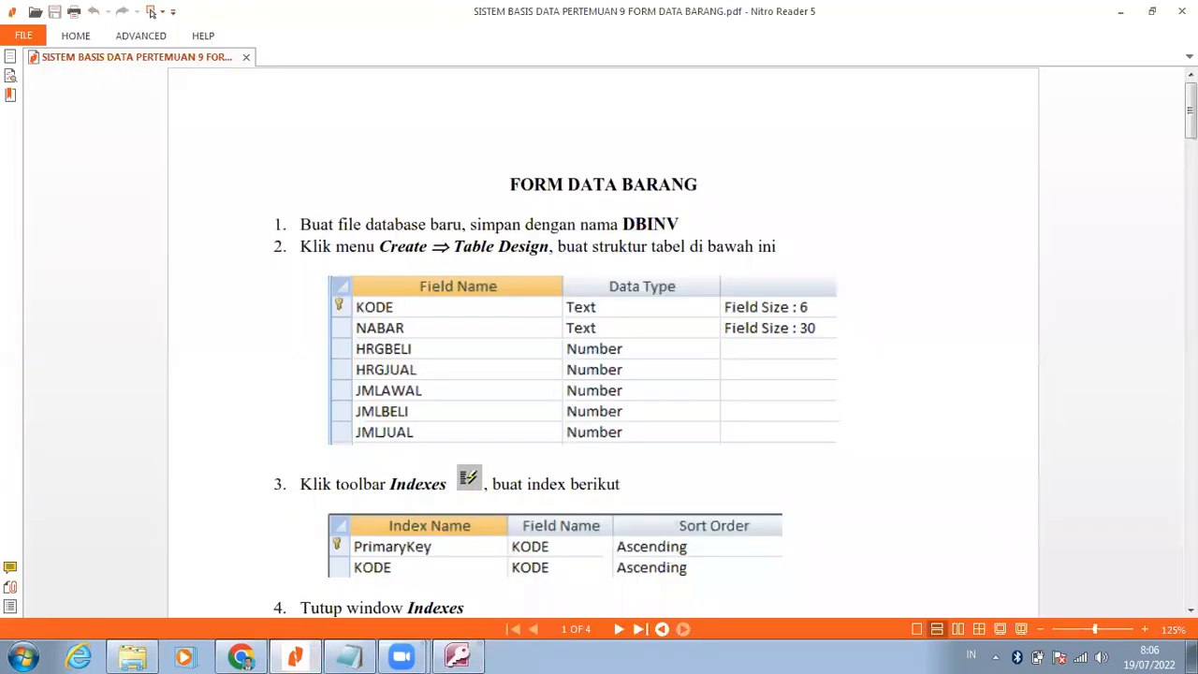
scroll(612, 455, down, 3)
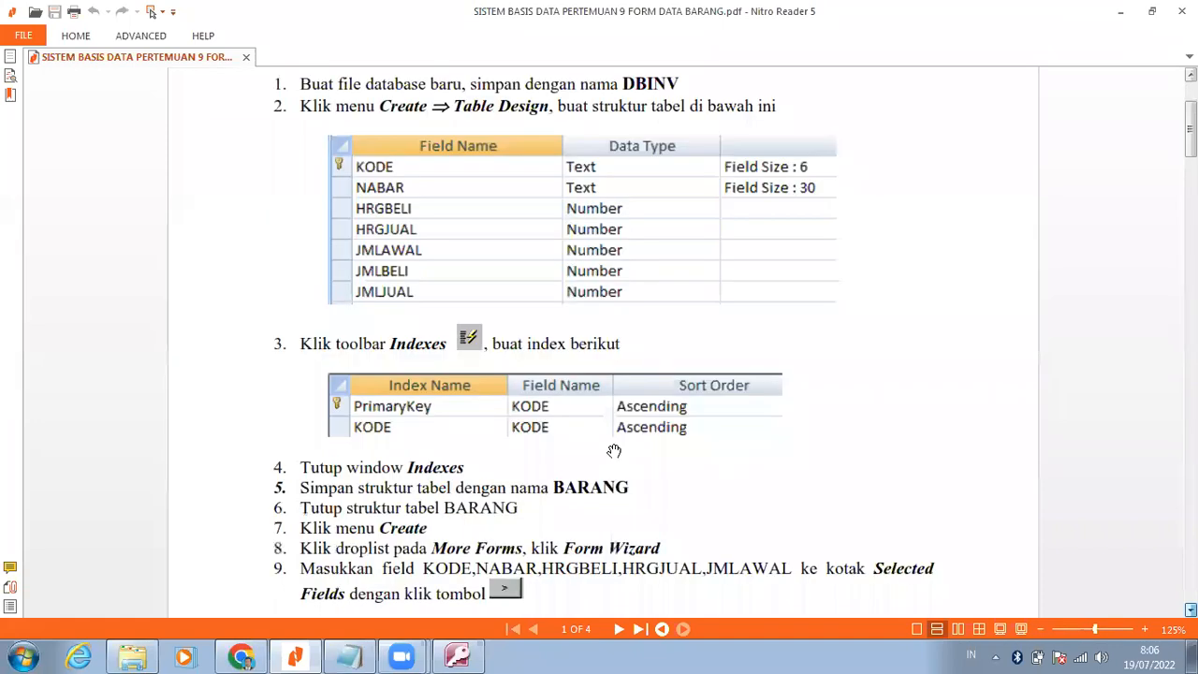
scroll(612, 455, down, 1)
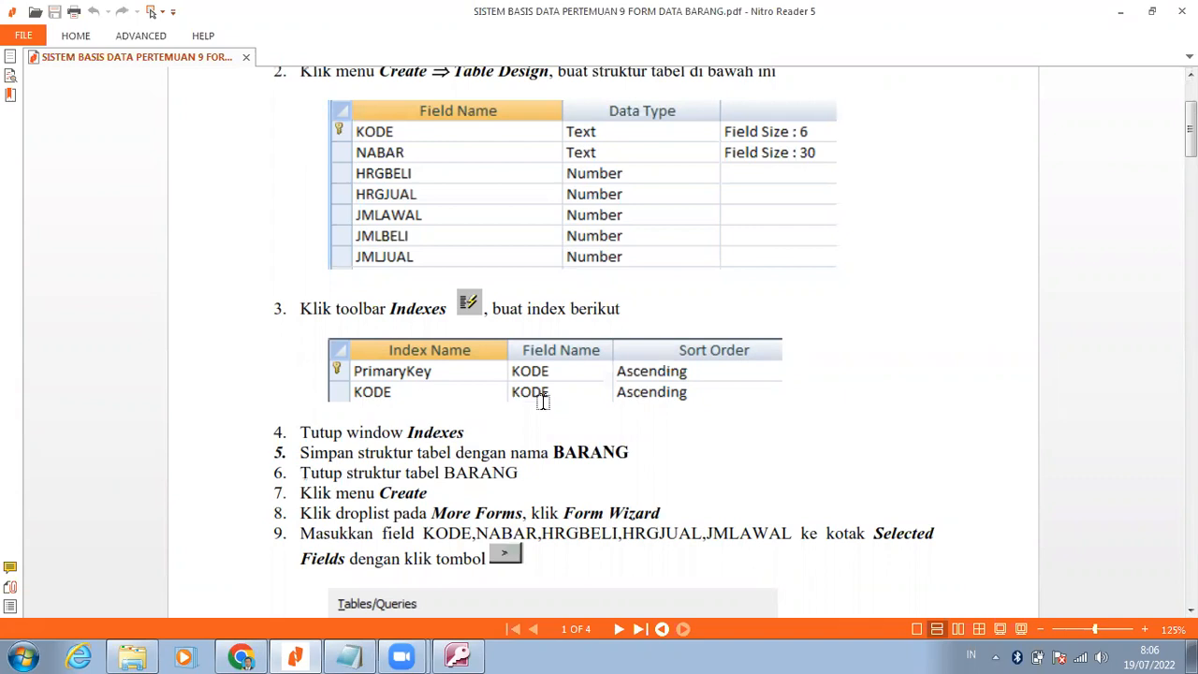
click(460, 654)
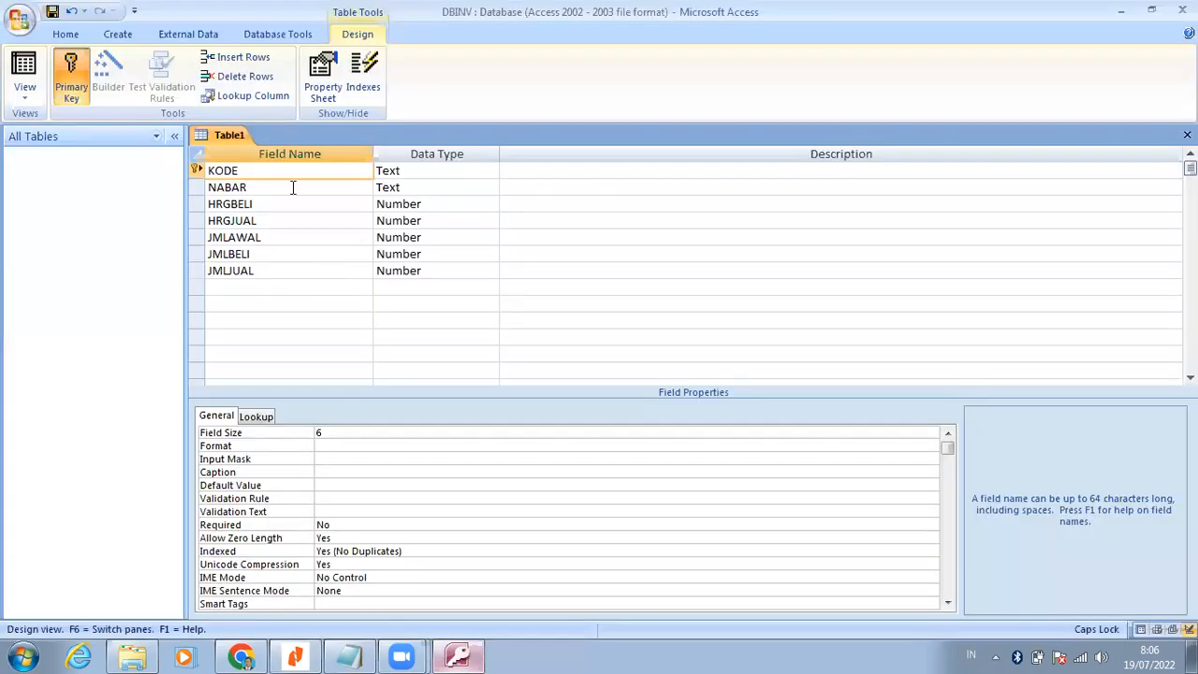
click(363, 74)
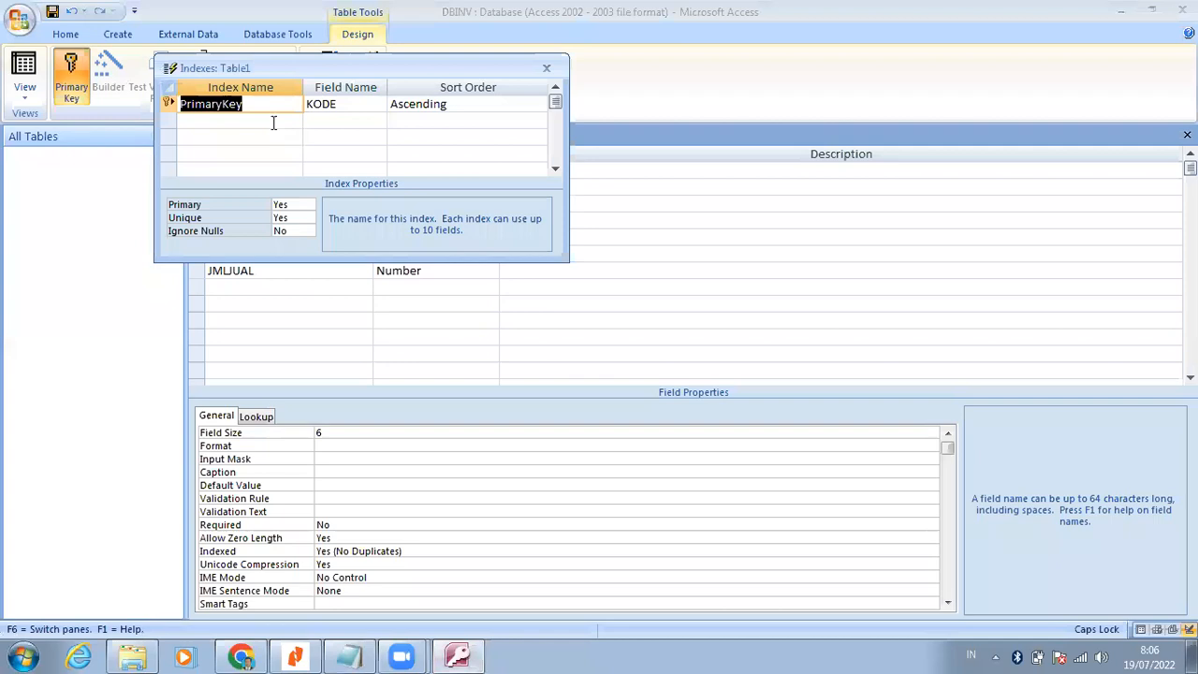
click(273, 122)
text(KODE)
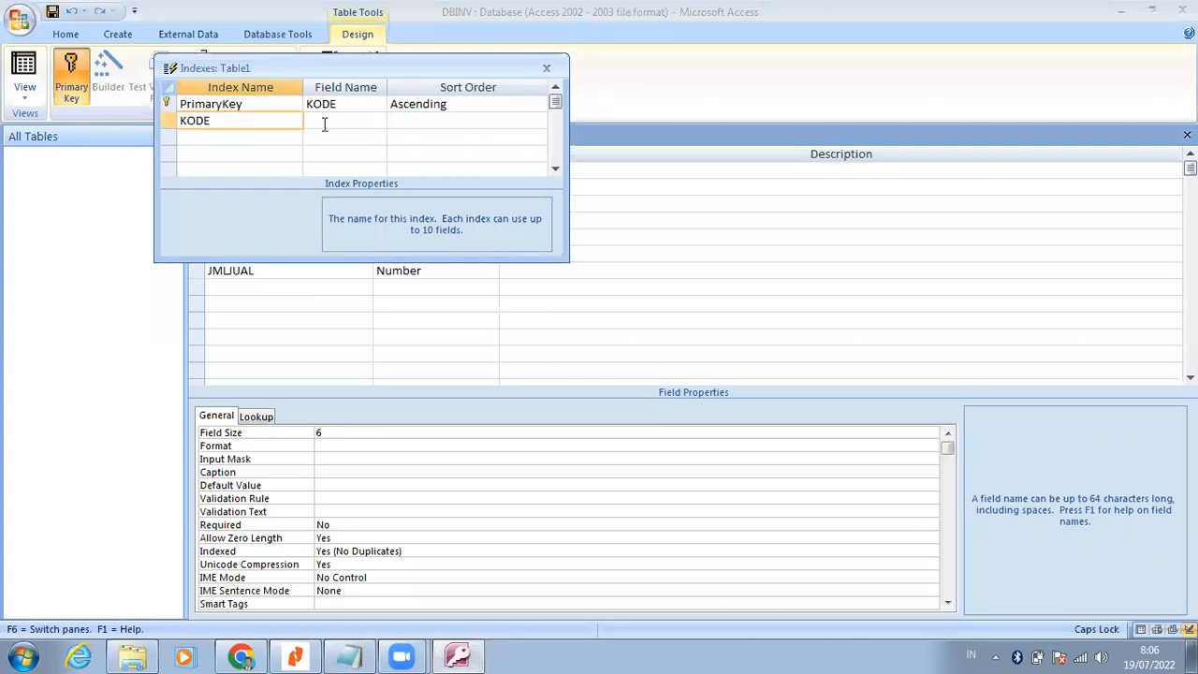
click(358, 122)
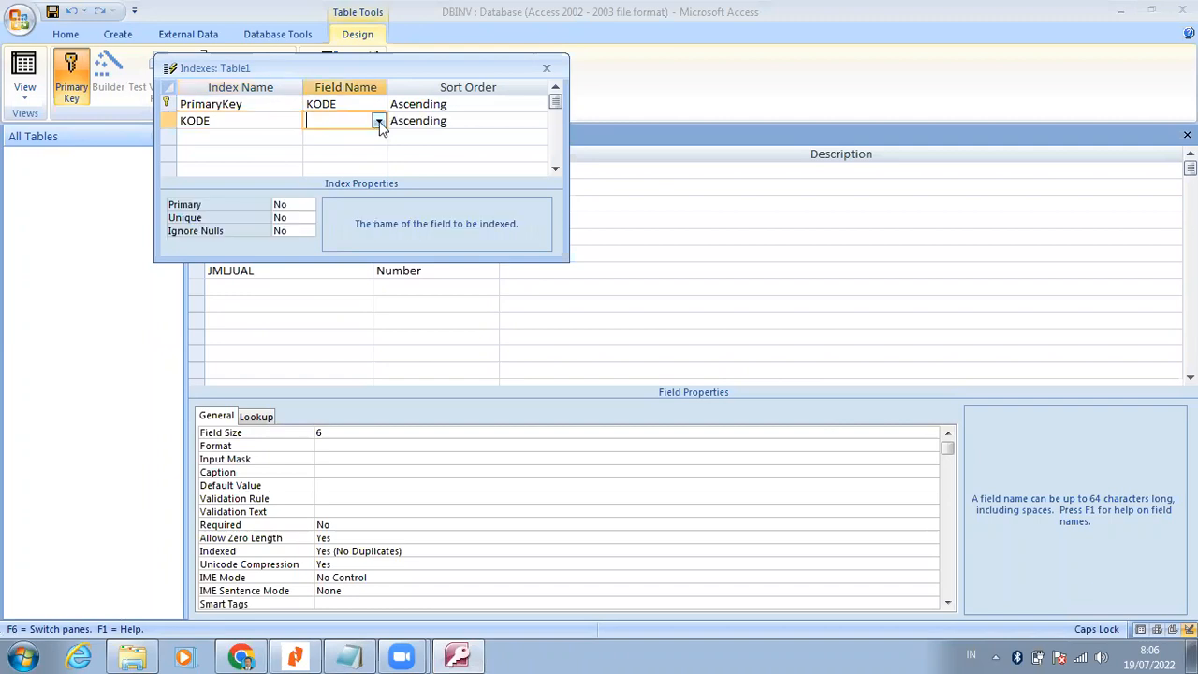
click(378, 121)
click(368, 139)
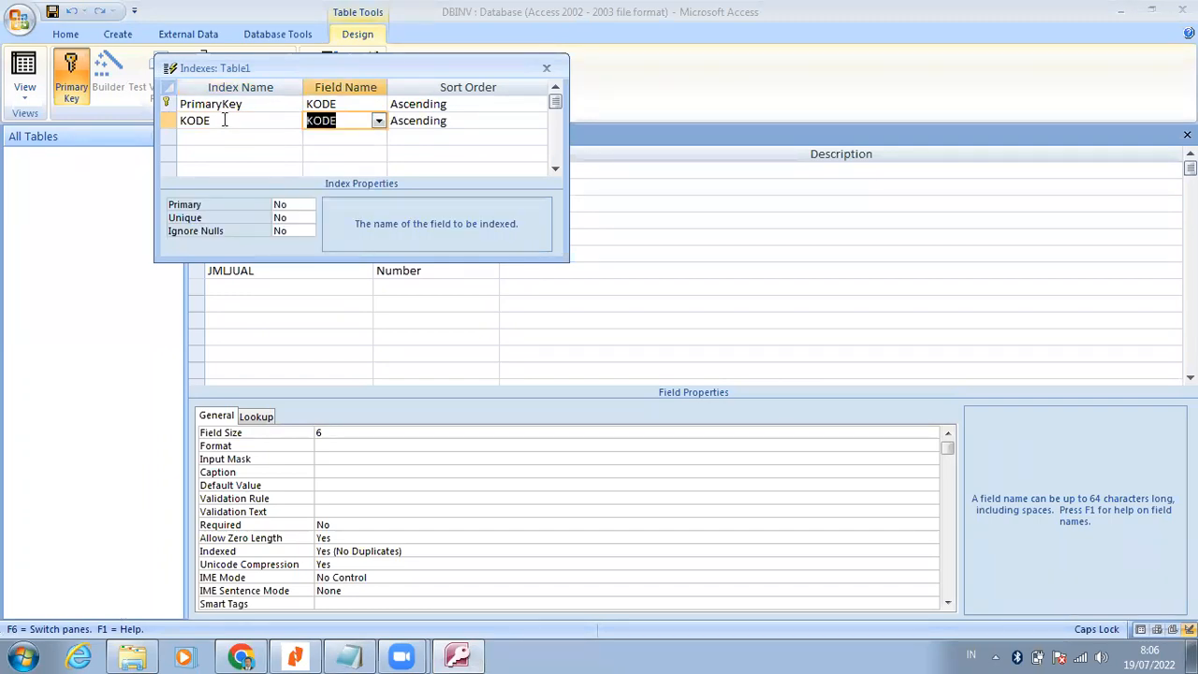
key(shift+Tab)
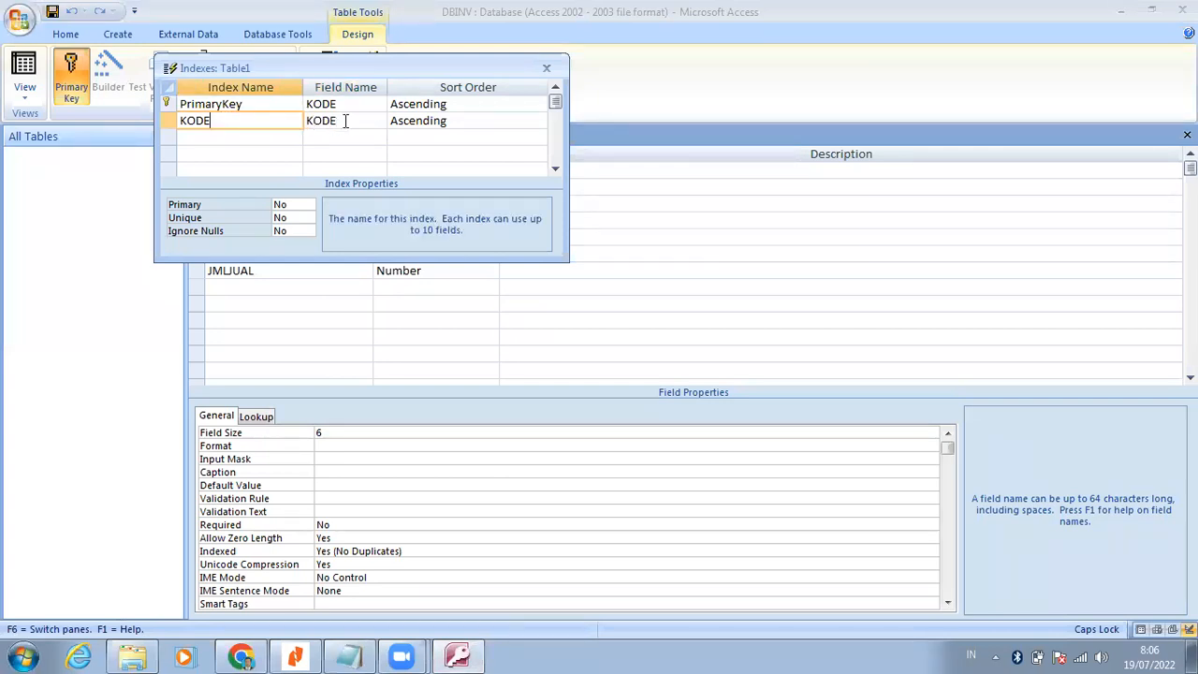
key(Tab)
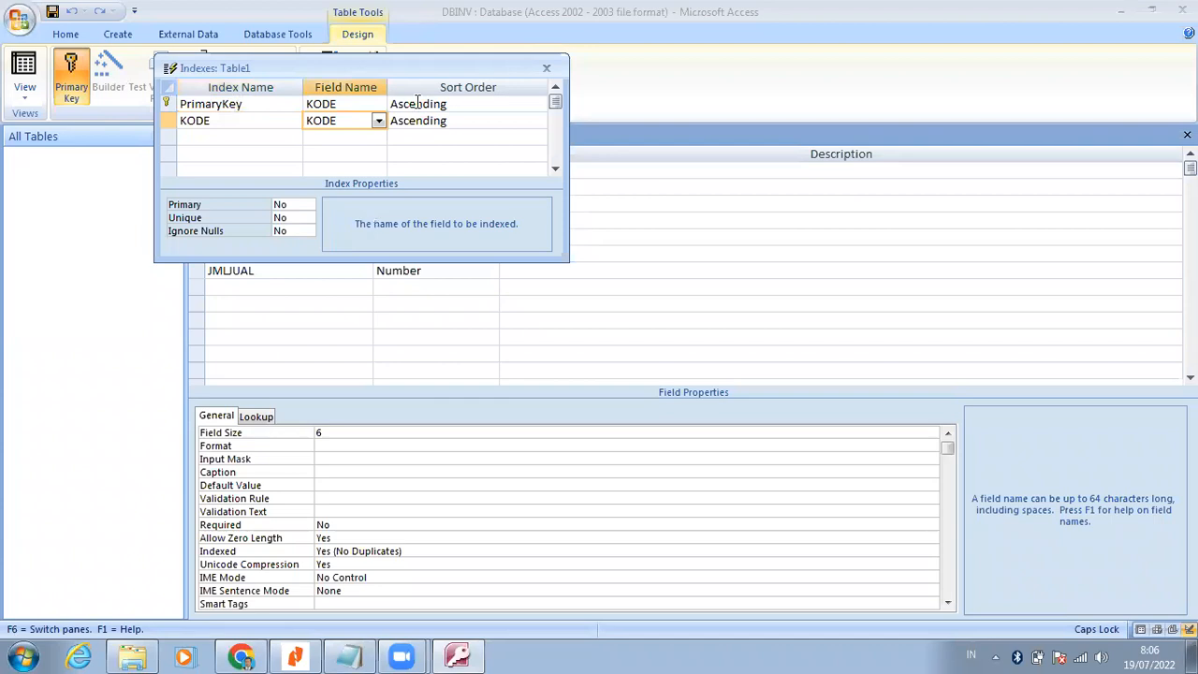
click(548, 70)
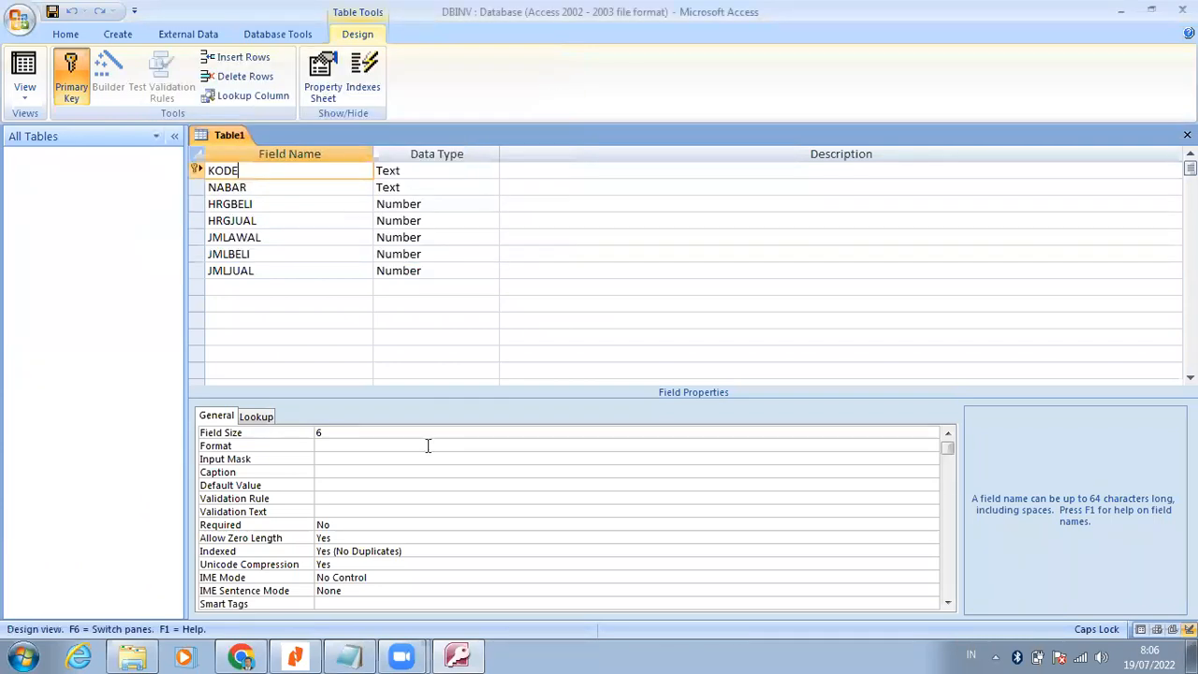
Step: Check the save instructions in the Nitro Reader PDF, then save the table in Access as BARANG and close its design
click(295, 655)
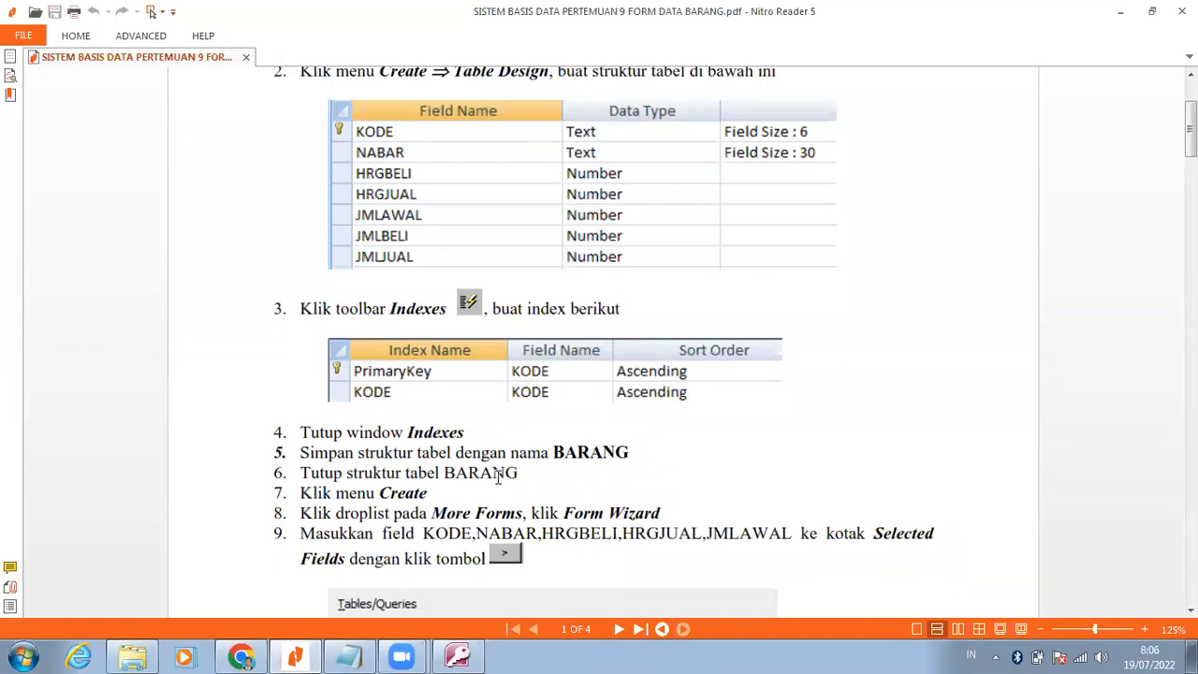
click(464, 655)
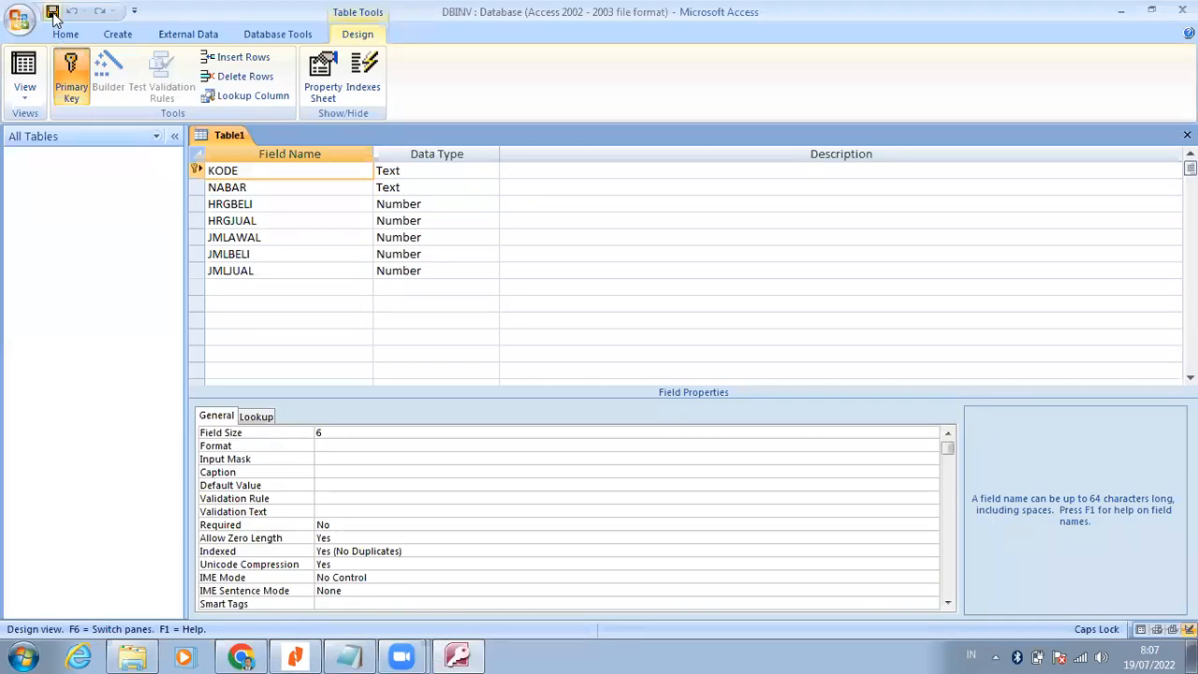
click(53, 13)
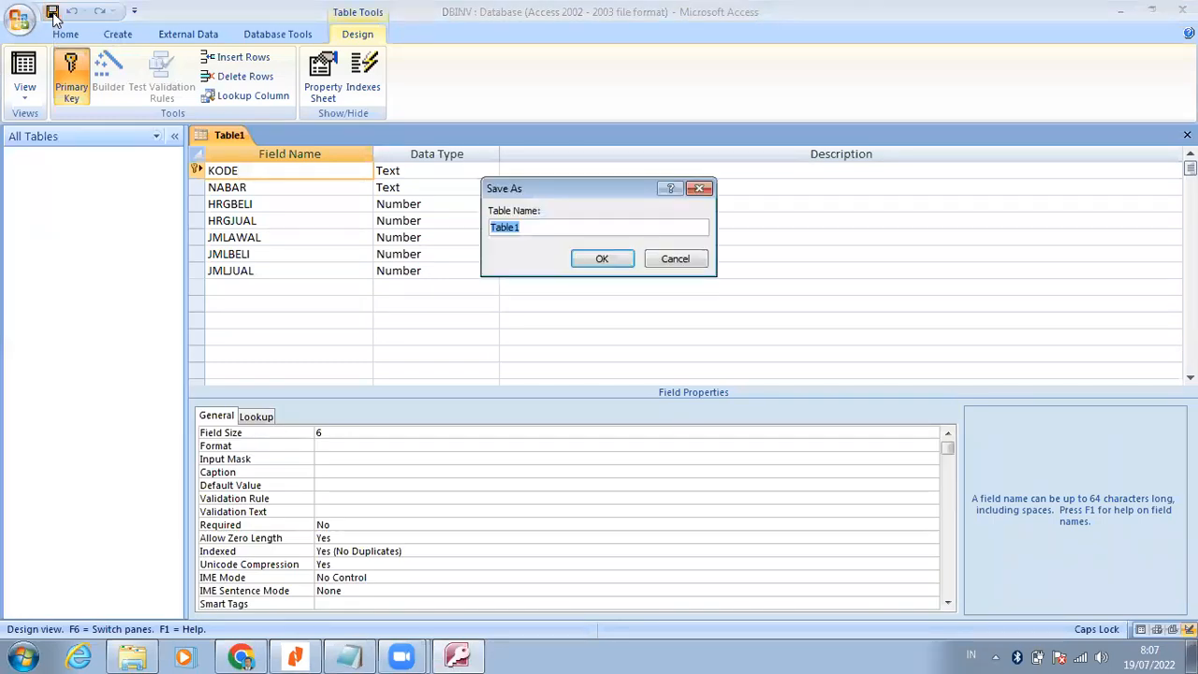
text(BARANG)
click(602, 259)
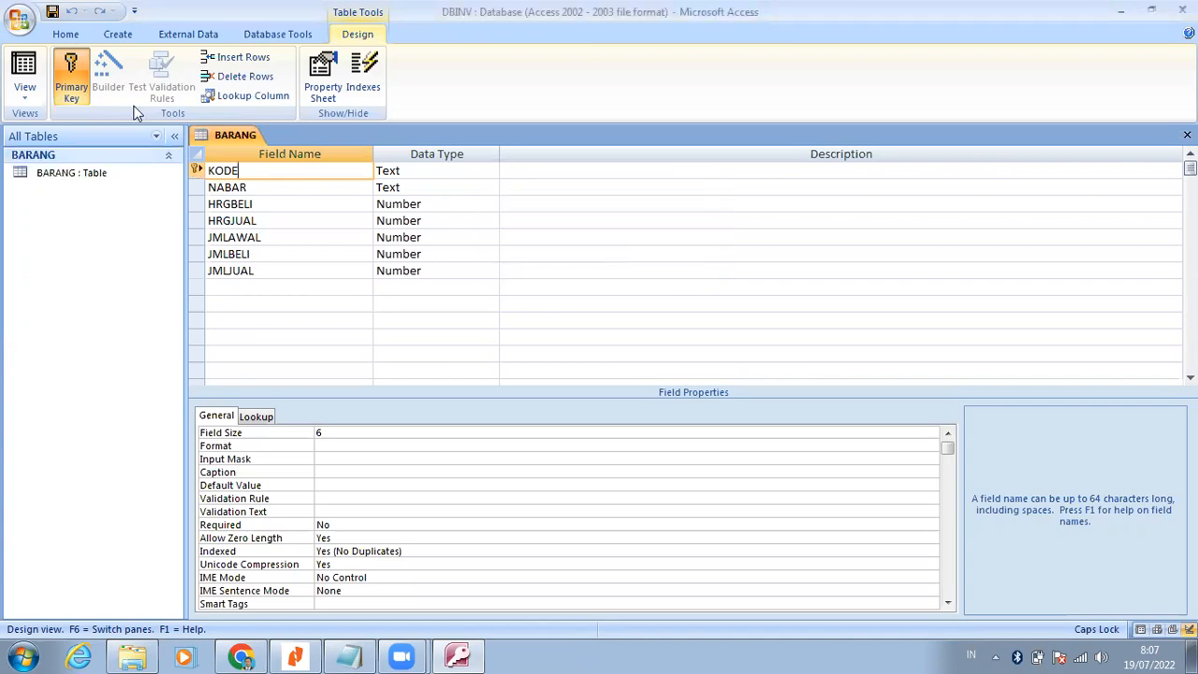
right_click(243, 132)
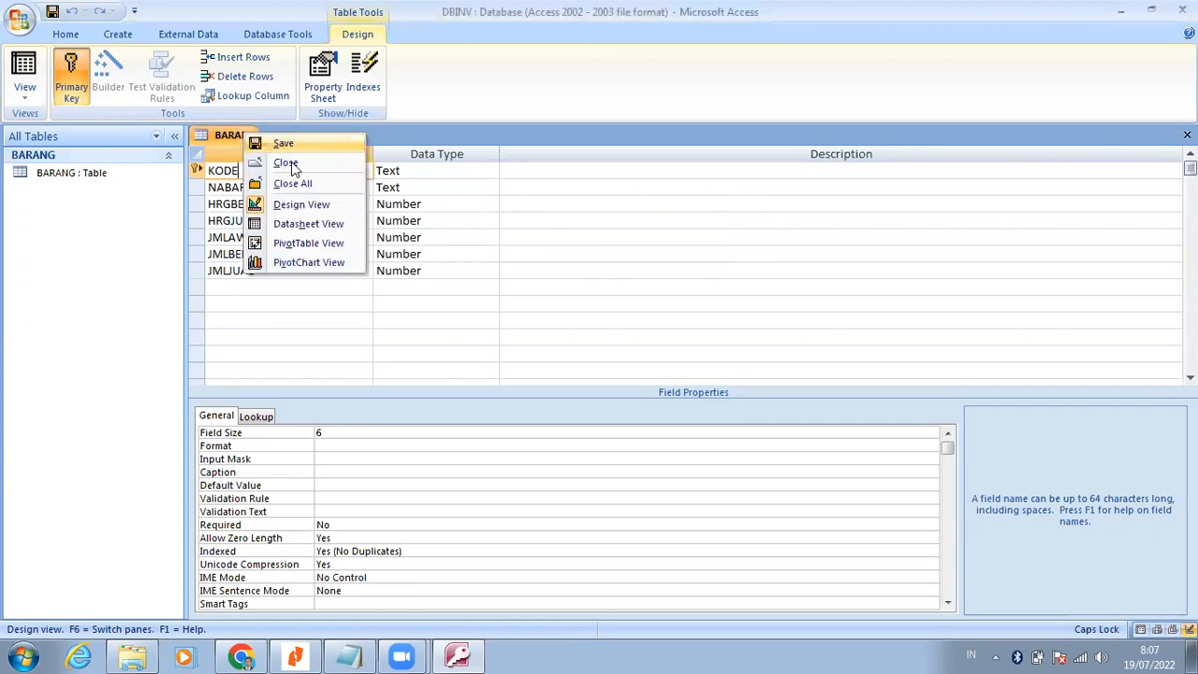
click(290, 164)
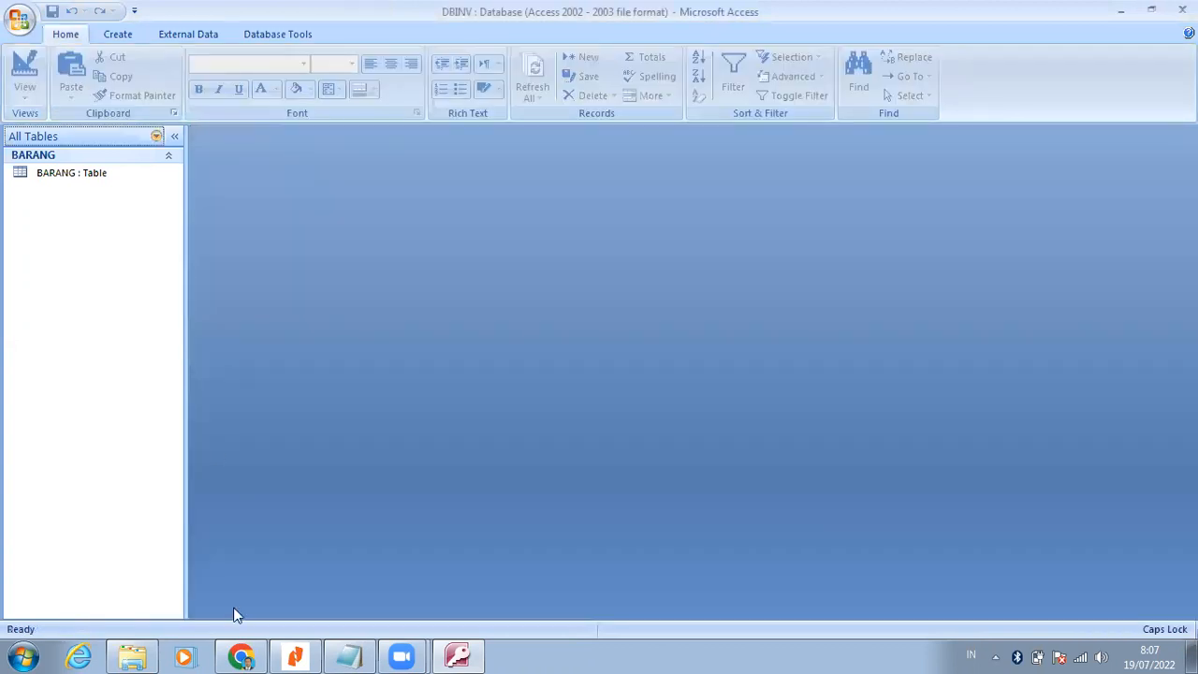
Step: Check the form instructions in the Nitro Reader PDF, then start the Form Wizard in Access
click(294, 655)
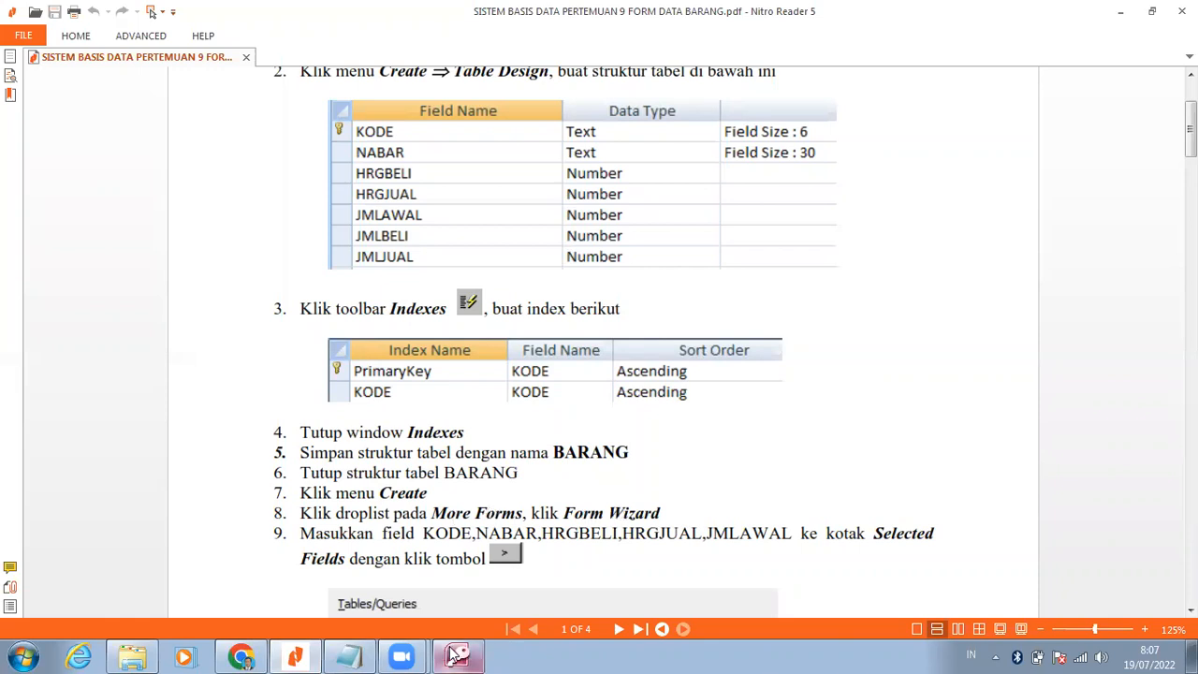
key(alt+Tab)
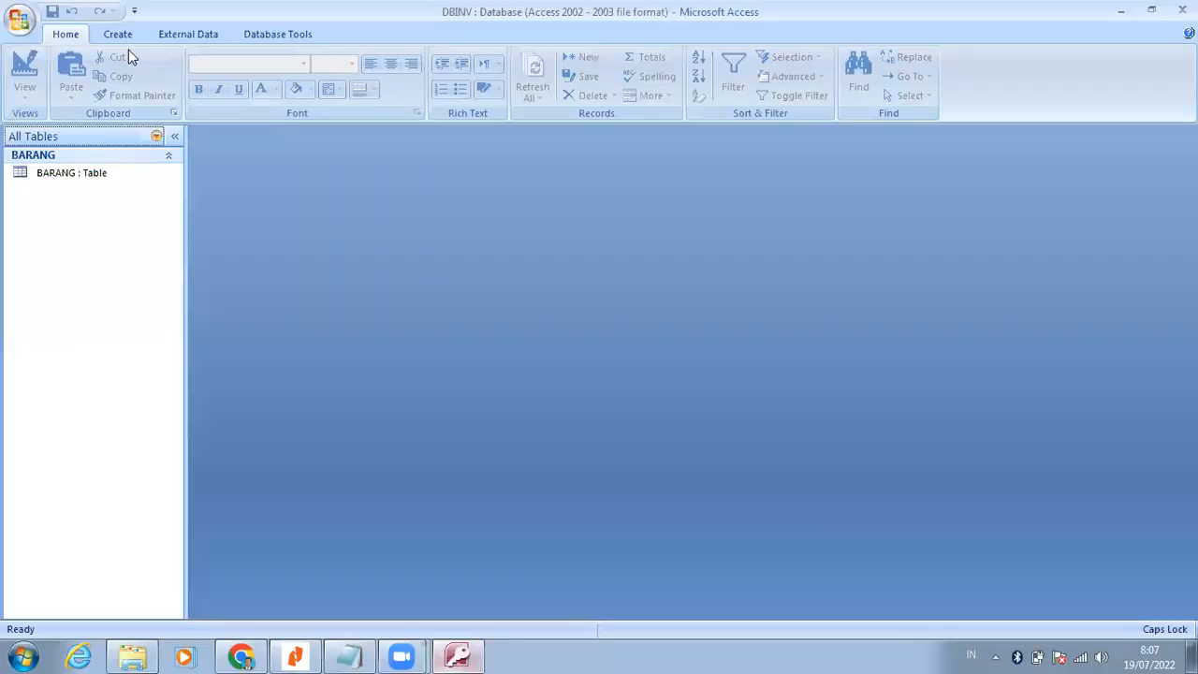
click(119, 35)
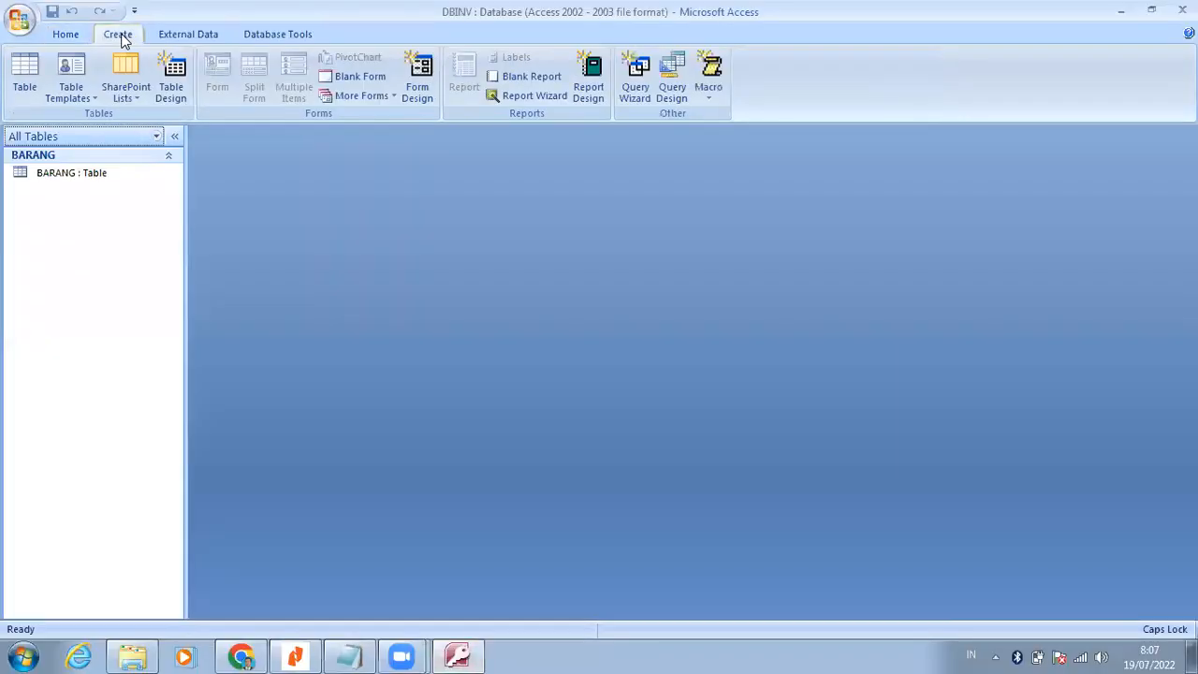
click(388, 97)
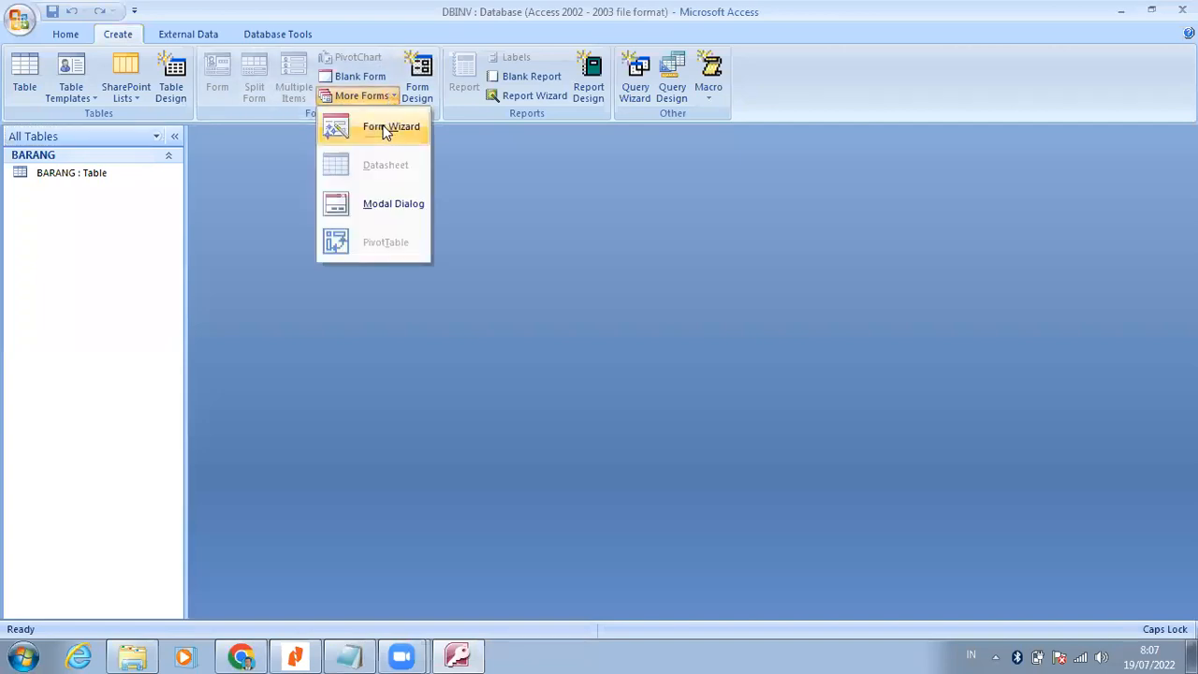
click(383, 128)
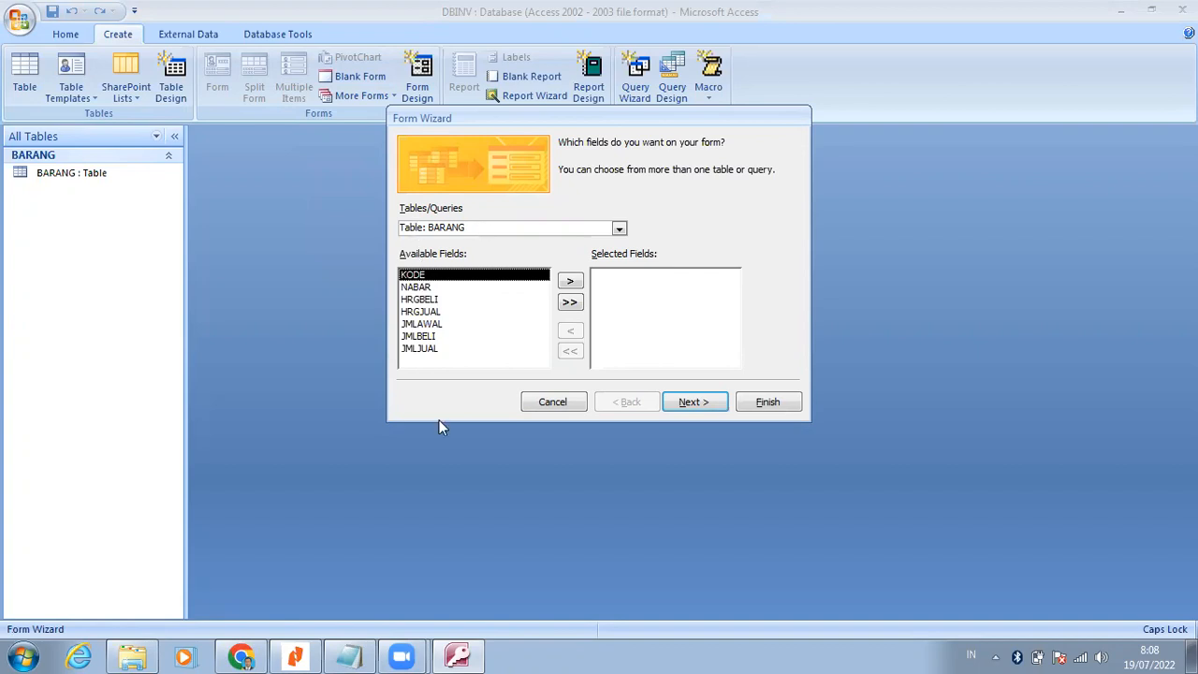
Step: Check the field list in the Nitro Reader PDF, then add KODE, NABAR, HRGBELI, HRGJUAL and JMLAWAL to the form in Access
click(298, 655)
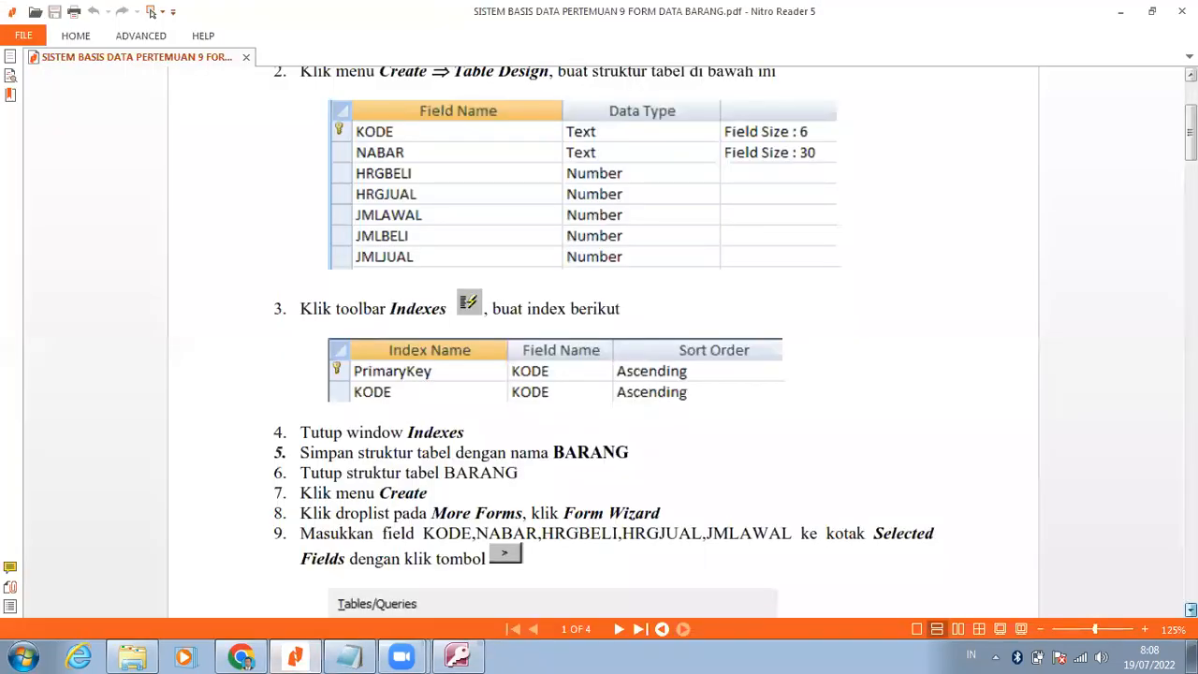
scroll(692, 375, down, 5)
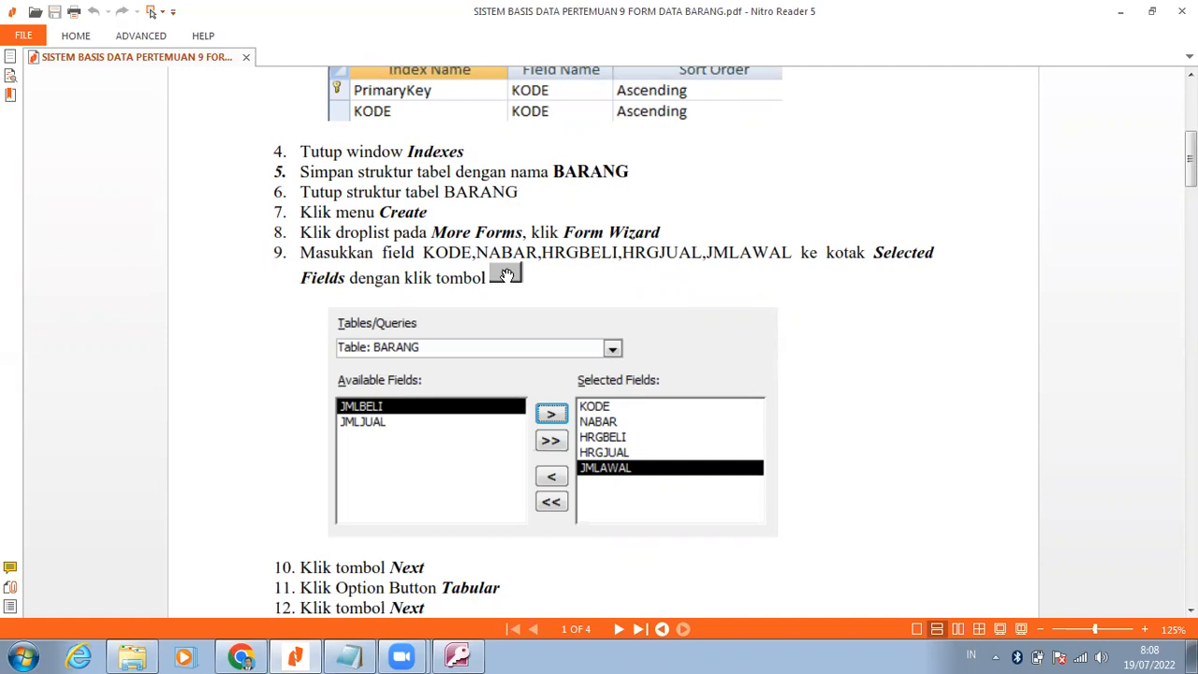
click(458, 655)
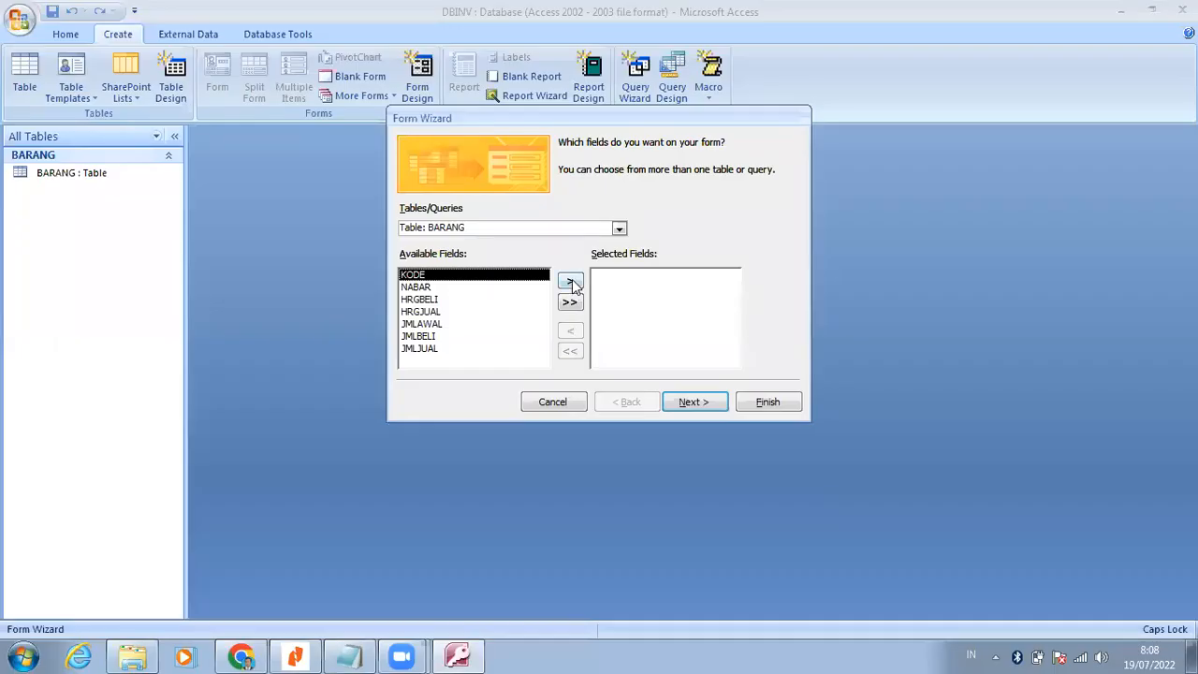
click(571, 283)
click(572, 283)
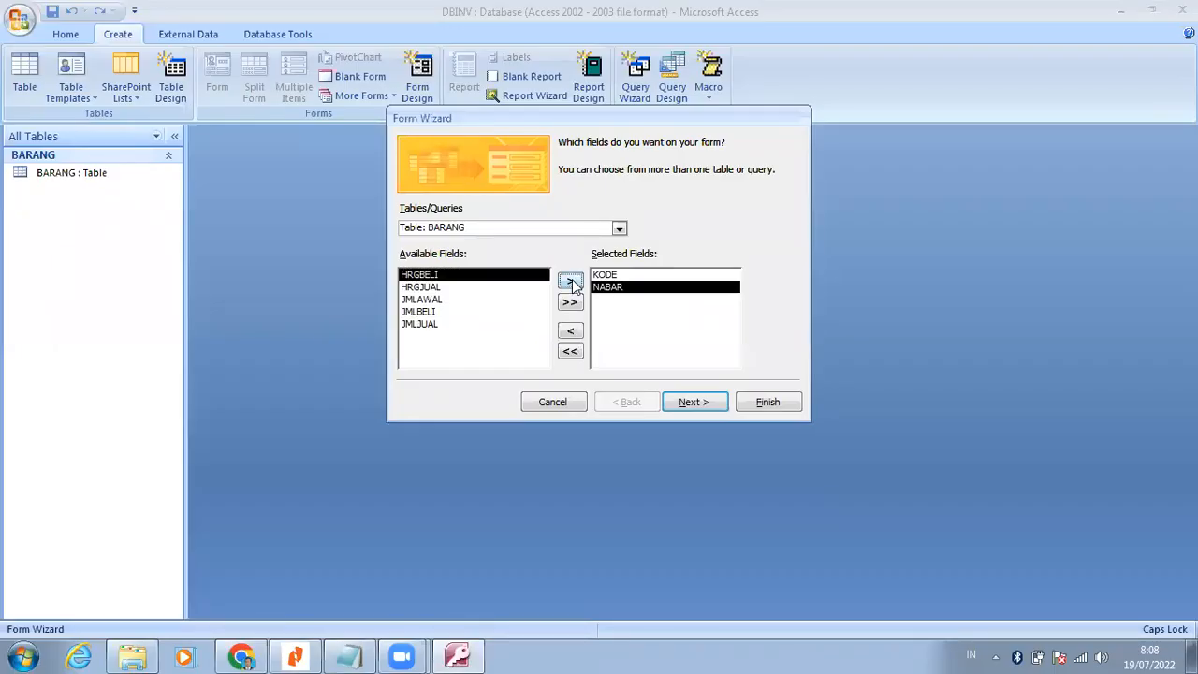
click(573, 282)
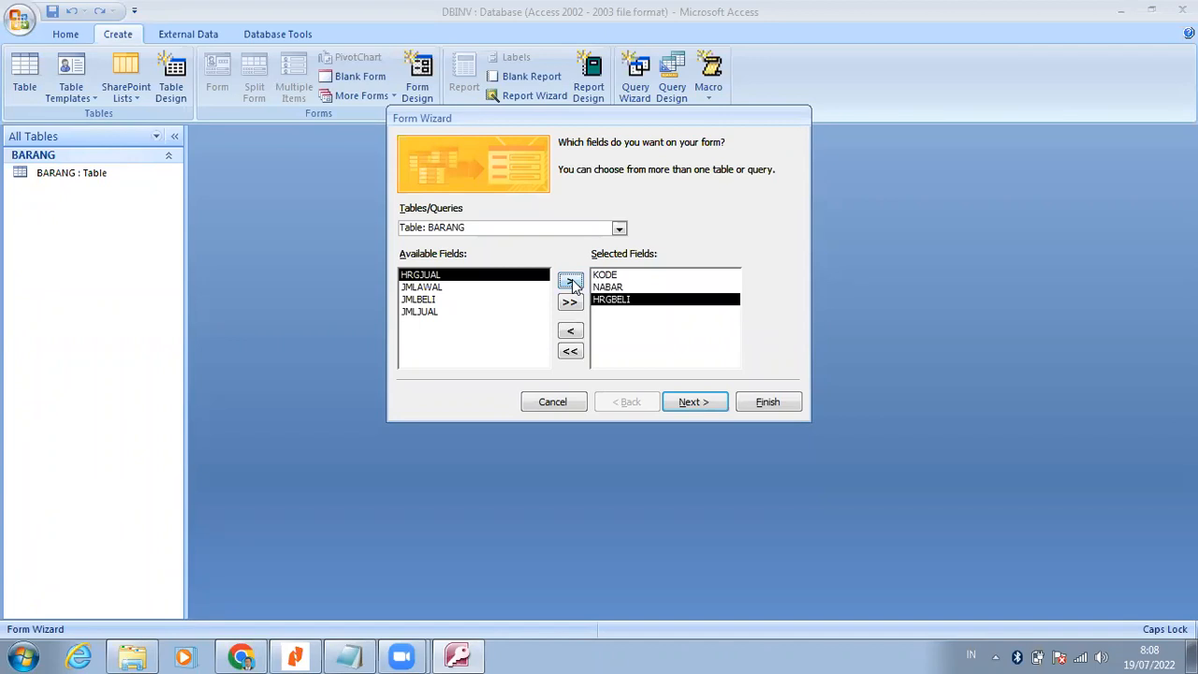
click(573, 282)
double_click(441, 273)
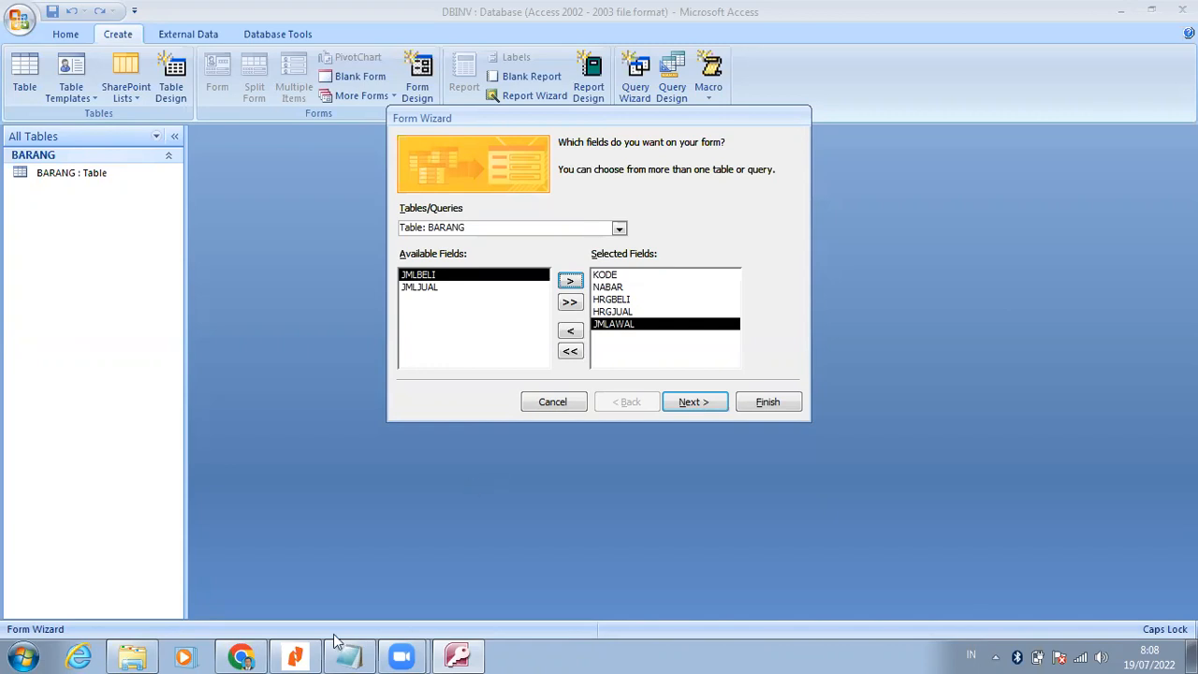
Step: Check the remaining wizard instructions in the Nitro Reader PDF, then return to Access and advance the Form Wizard past field selection
click(298, 655)
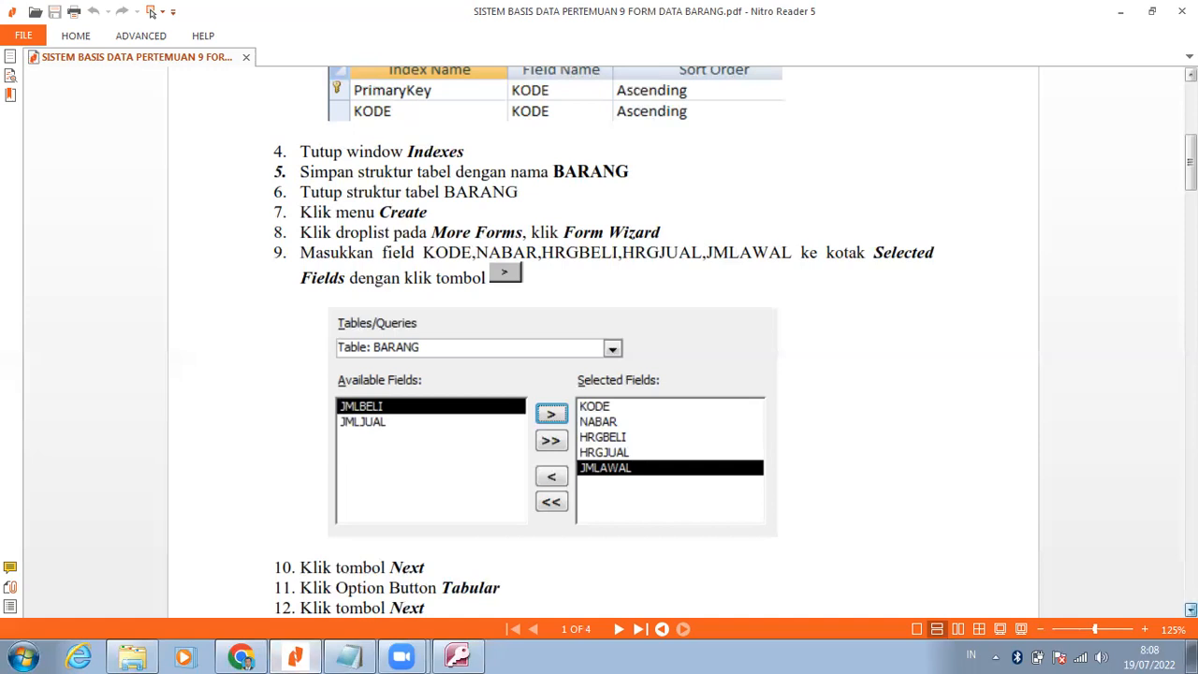
scroll(748, 420, down, 3)
scroll(749, 420, down, 1)
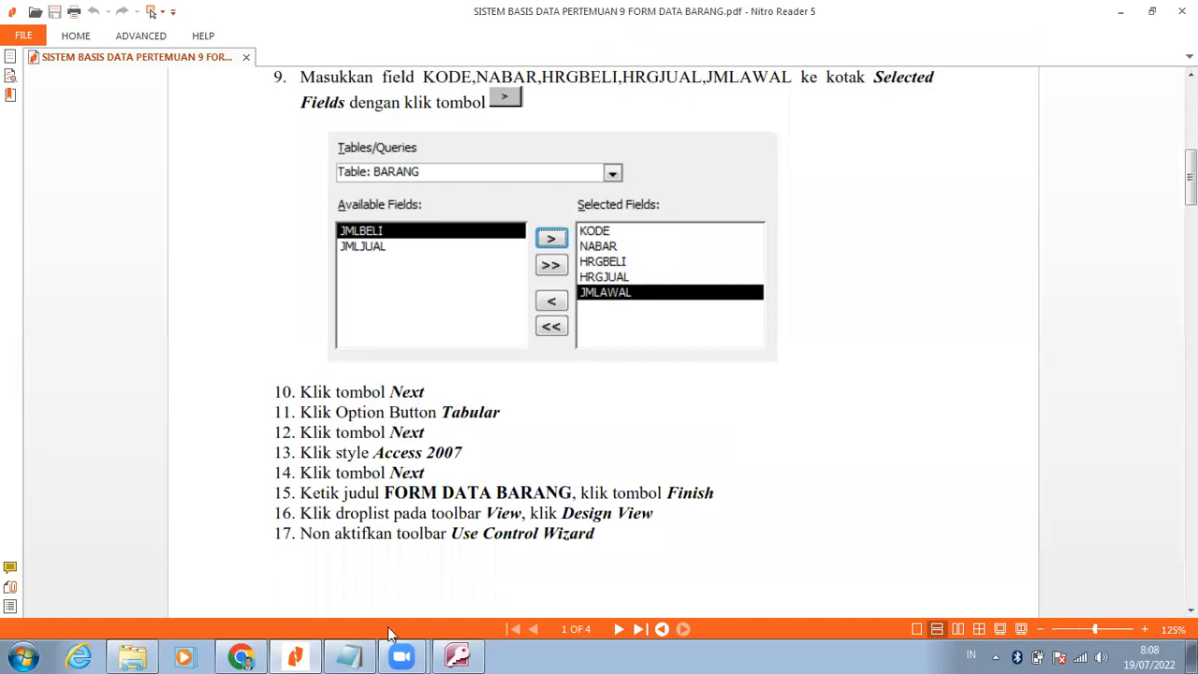
click(457, 655)
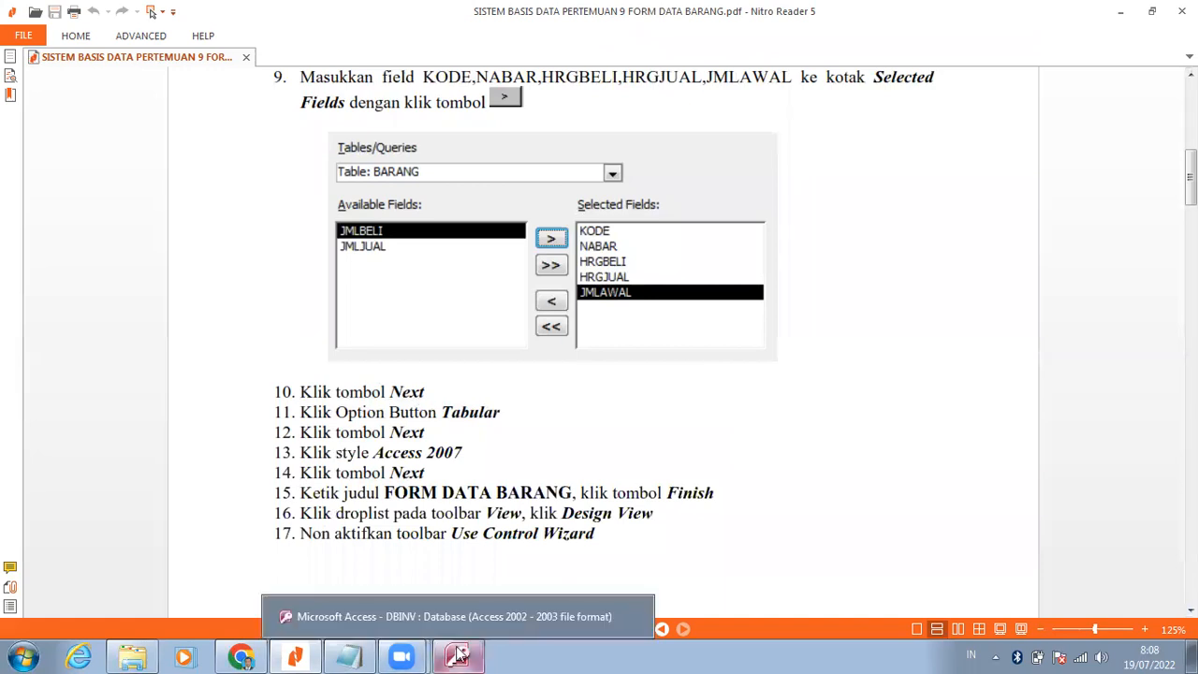
click(711, 402)
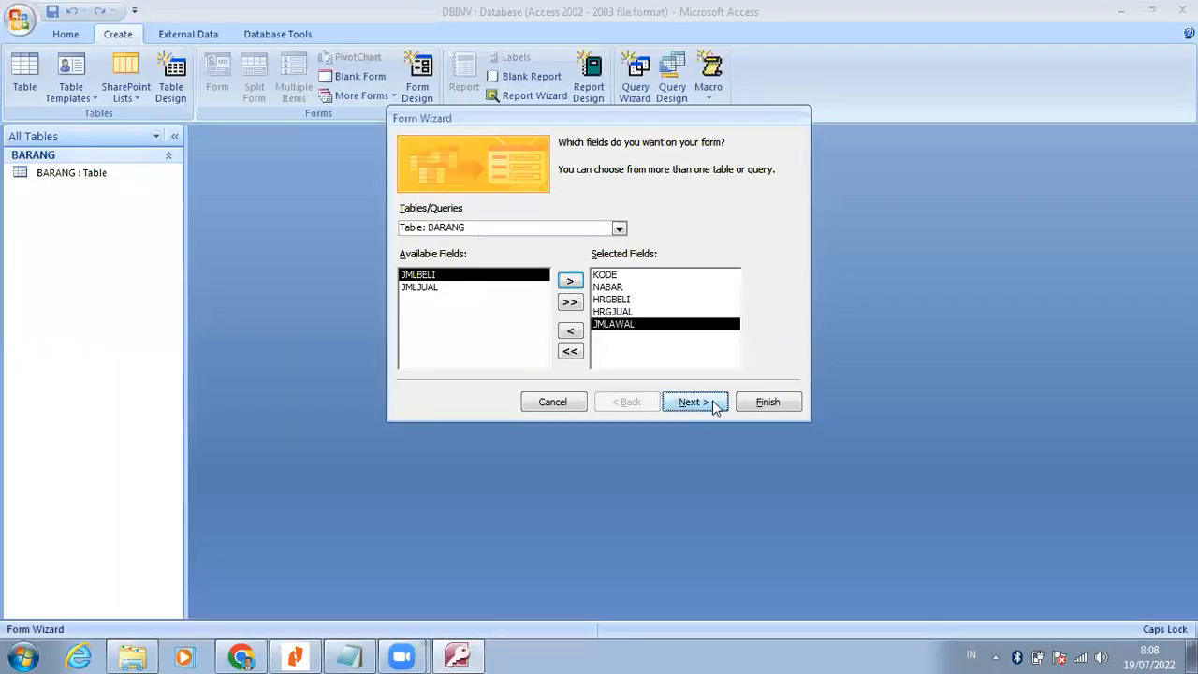